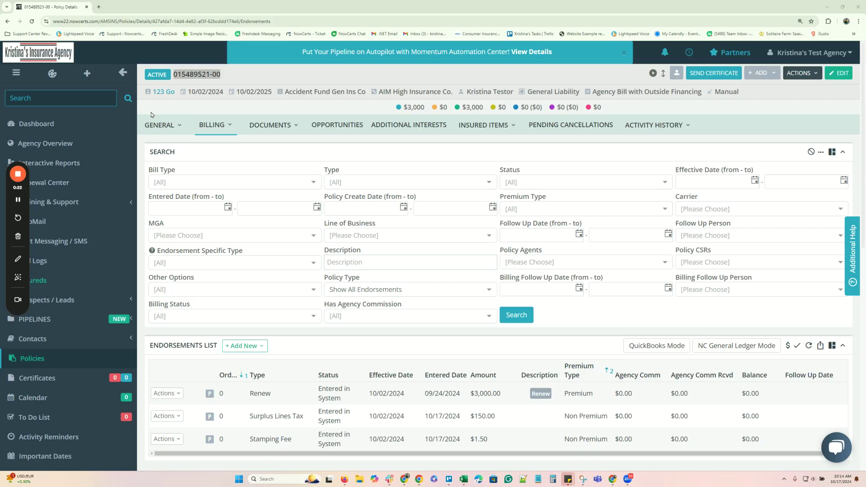
Open the Renew endorsement for editing from the policy's endorsements, fees and taxes list, and check the available billing types.
click(225, 126)
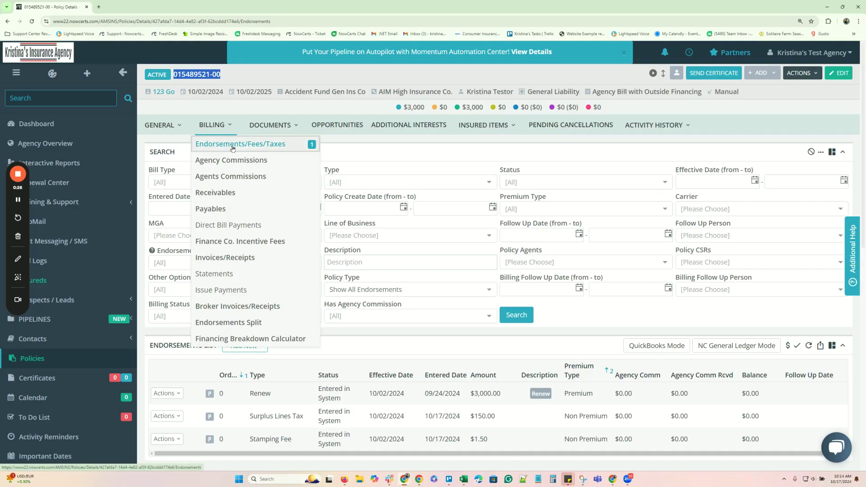
click(251, 142)
scroll(282, 270, down, 2)
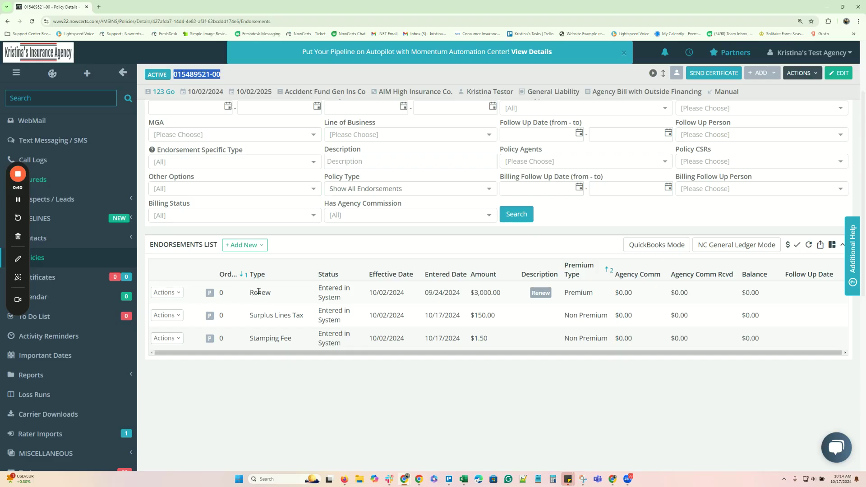
click(178, 294)
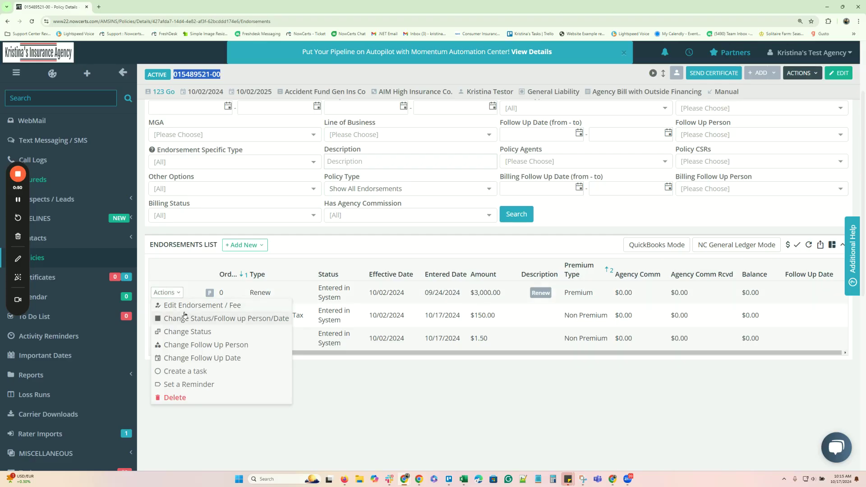
click(192, 307)
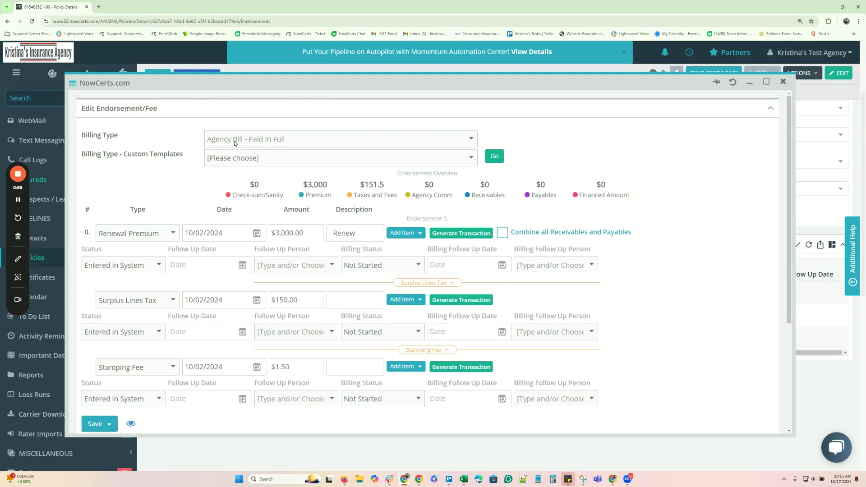
click(467, 139)
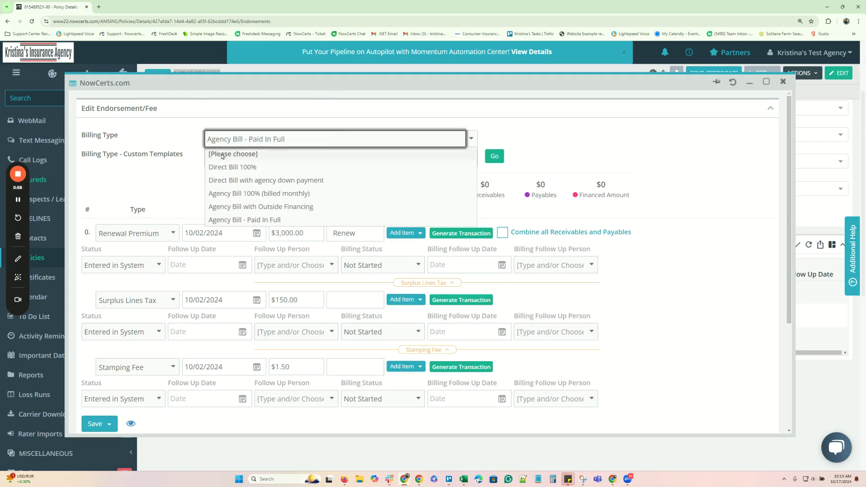
click(641, 199)
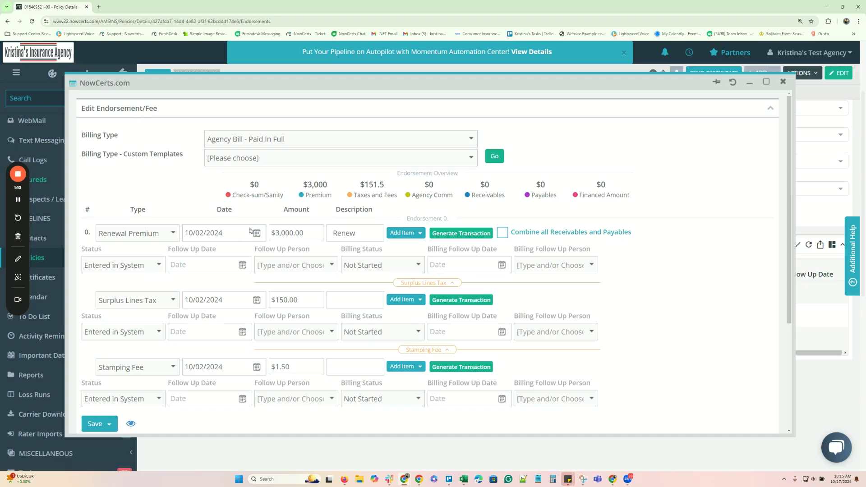
Add a fee item to the renewal premium, set as an Inspection Fee of $75.00.
click(418, 238)
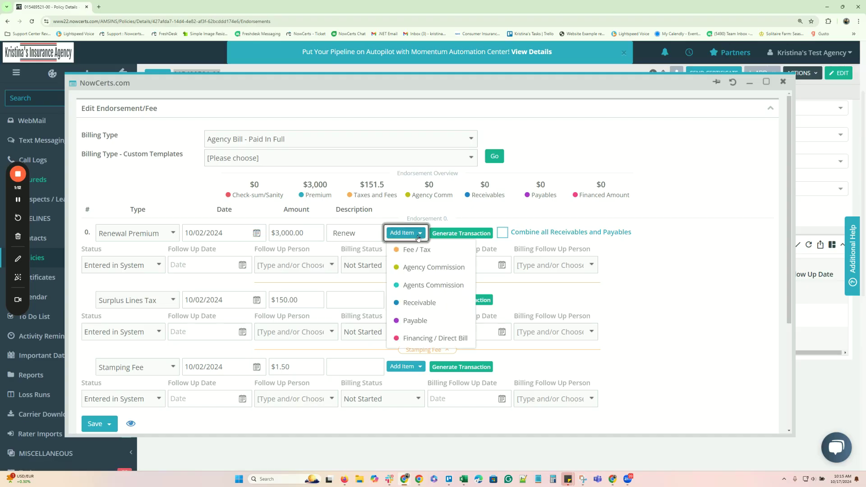
click(411, 247)
scroll(292, 309, down, 2)
scroll(293, 310, down, 2)
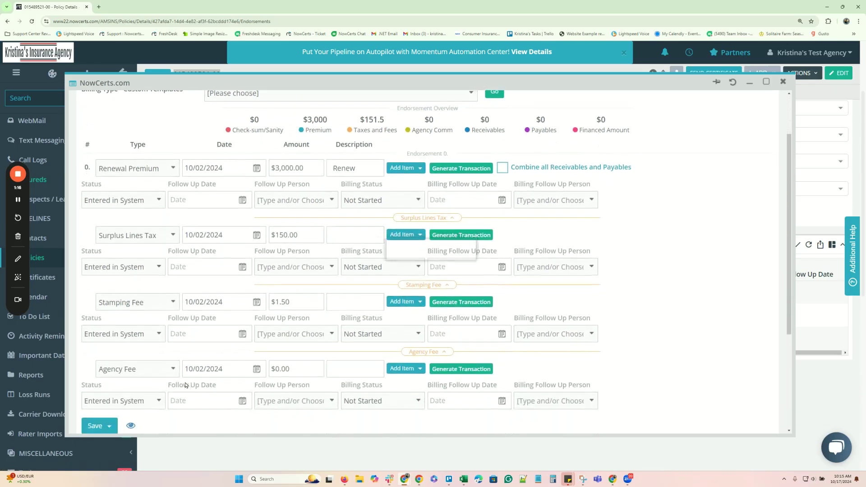
click(173, 303)
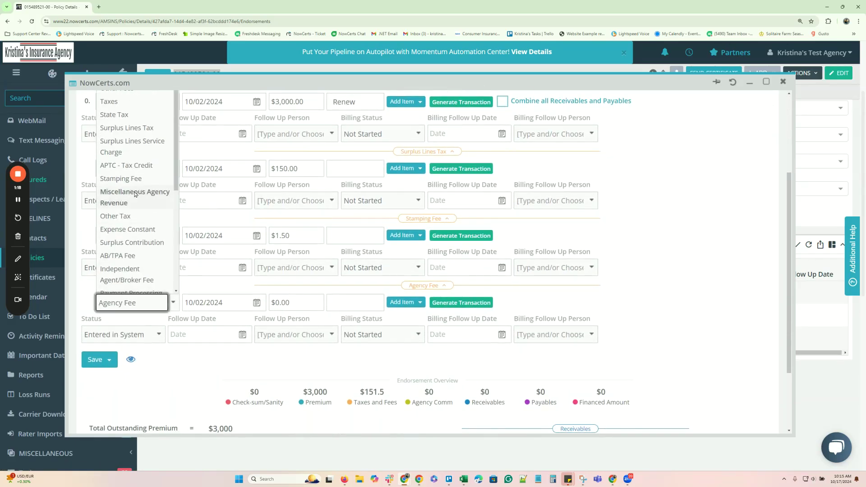
scroll(134, 192, up, 2)
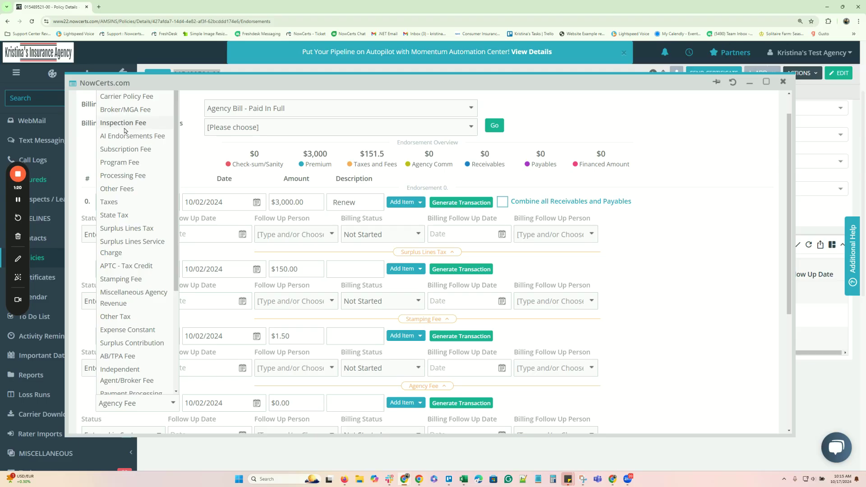
click(125, 130)
click(293, 398)
text(75)
click(604, 342)
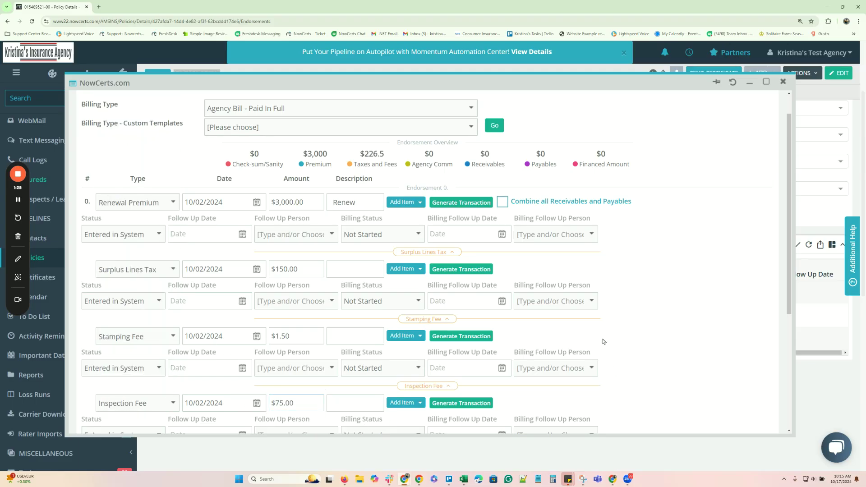
Combine all receivables and payables for the renewal premium and generate its transaction.
scroll(603, 342, down, 3)
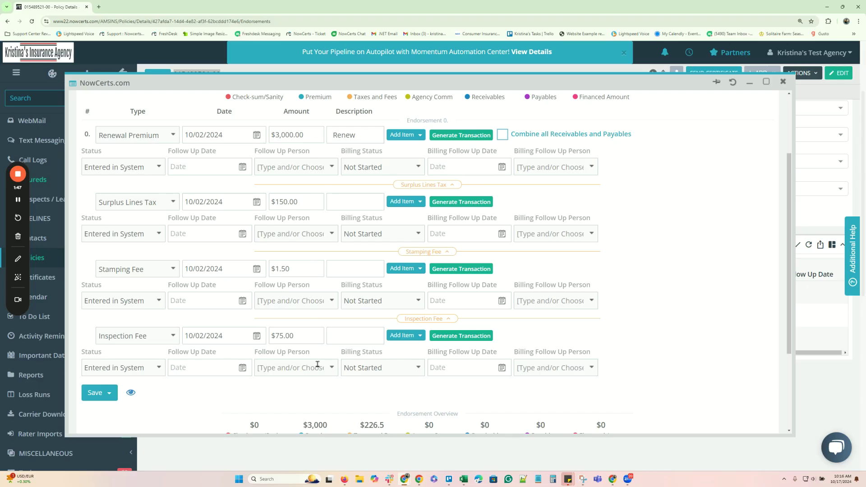
click(504, 135)
click(469, 137)
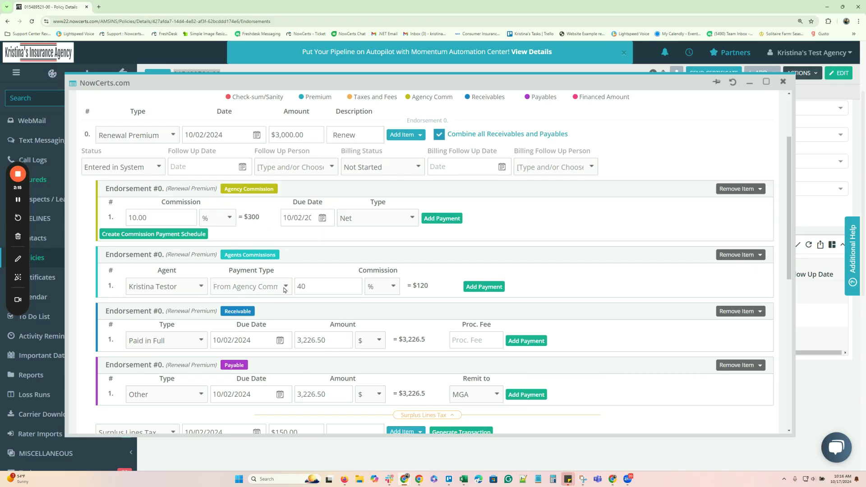
Review the generated commissions, receivable and payable, and save the endorsement with an invoice for receivables.
scroll(493, 234, down, 2)
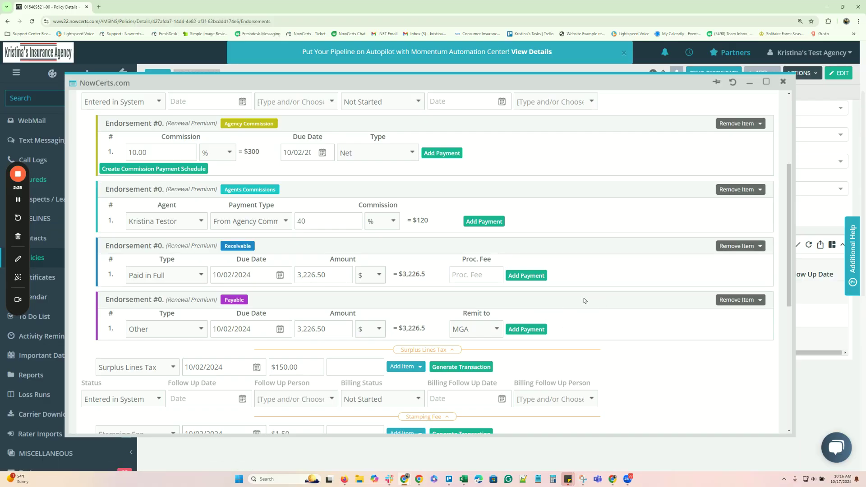
scroll(582, 301, down, 1)
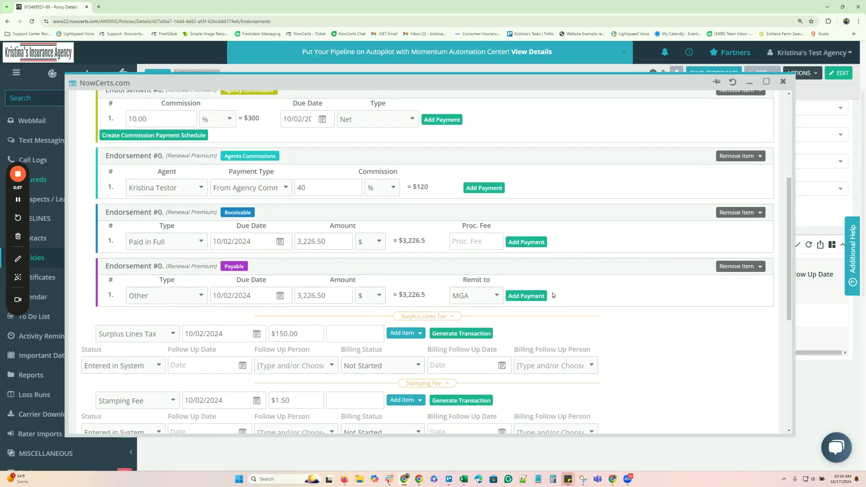
scroll(623, 271, up, 3)
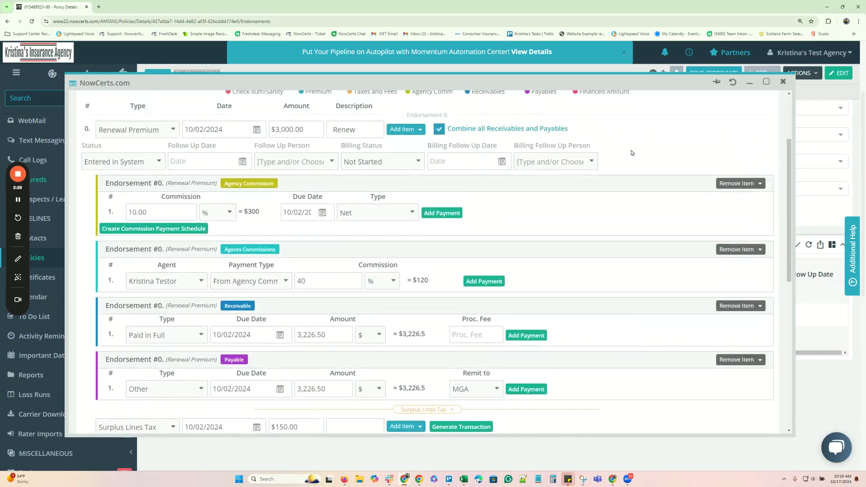
scroll(214, 230, down, 4)
scroll(213, 231, down, 7)
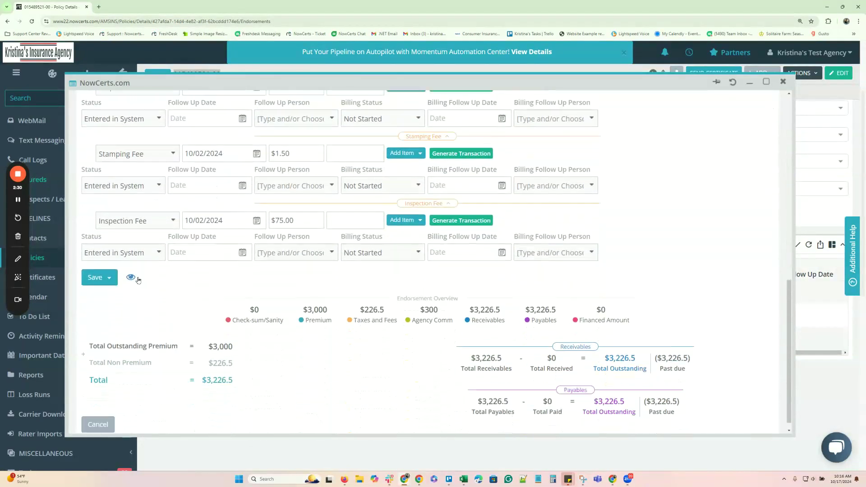
click(112, 266)
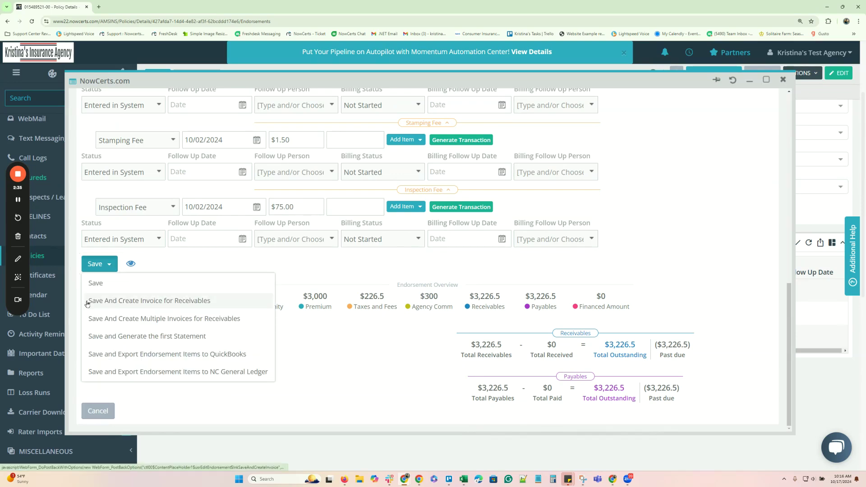
click(176, 302)
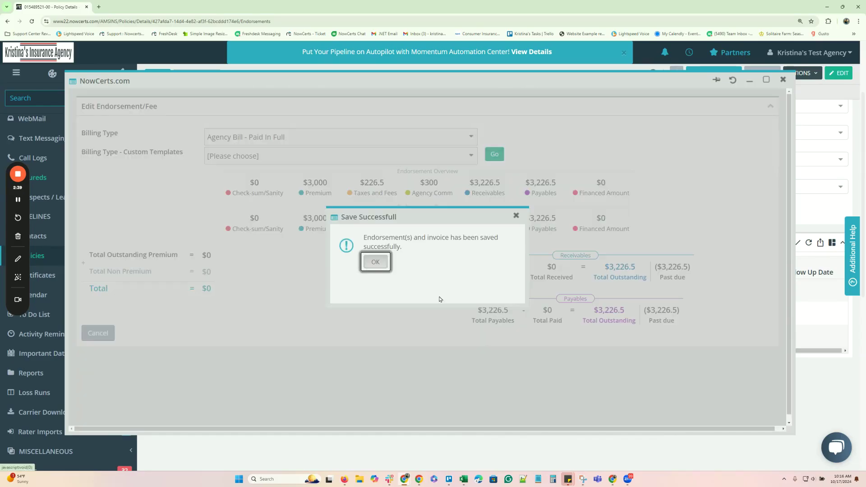
click(376, 262)
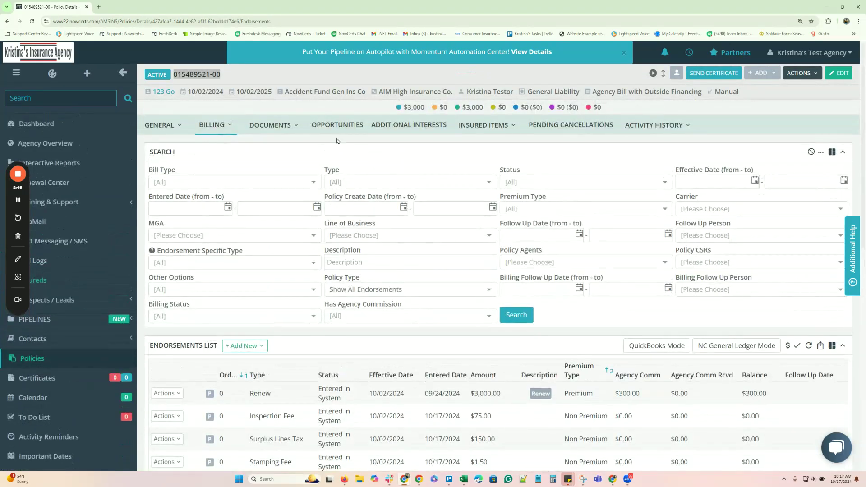
View the new invoice from the policy's invoices and receipts, and return to the list.
click(296, 128)
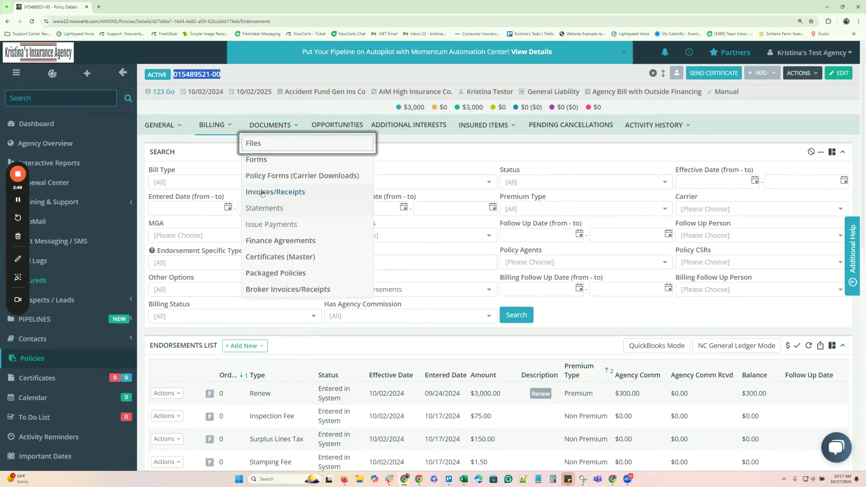
click(284, 192)
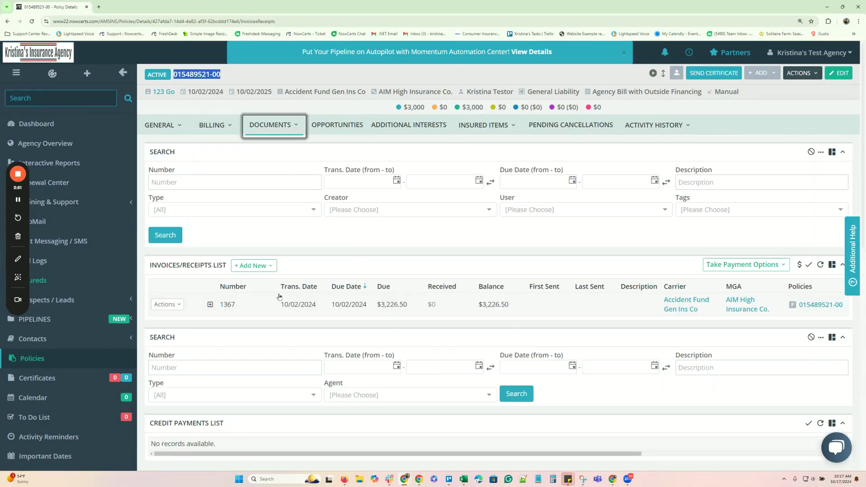
click(174, 304)
click(184, 331)
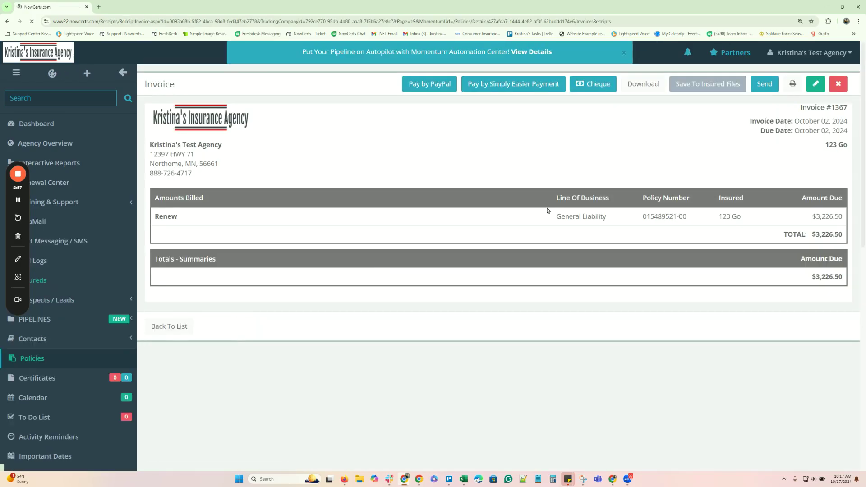
click(167, 328)
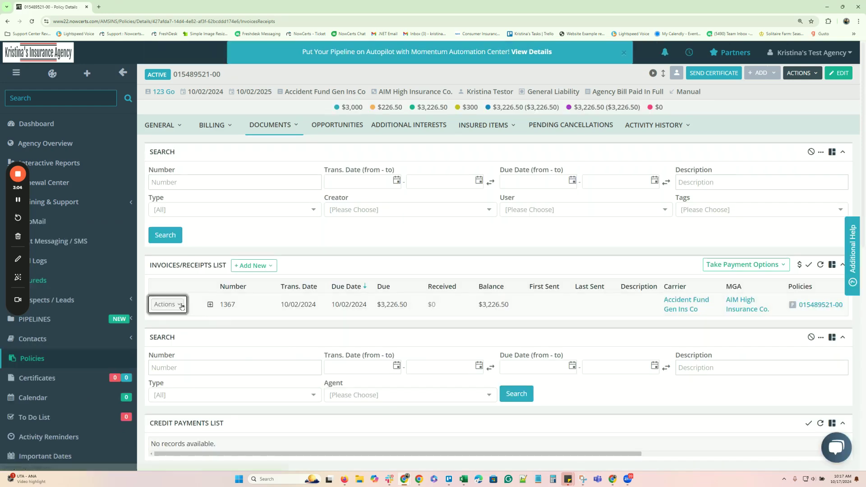
Edit the invoice to show its remittance section, check the billed-to options, and save it.
click(182, 306)
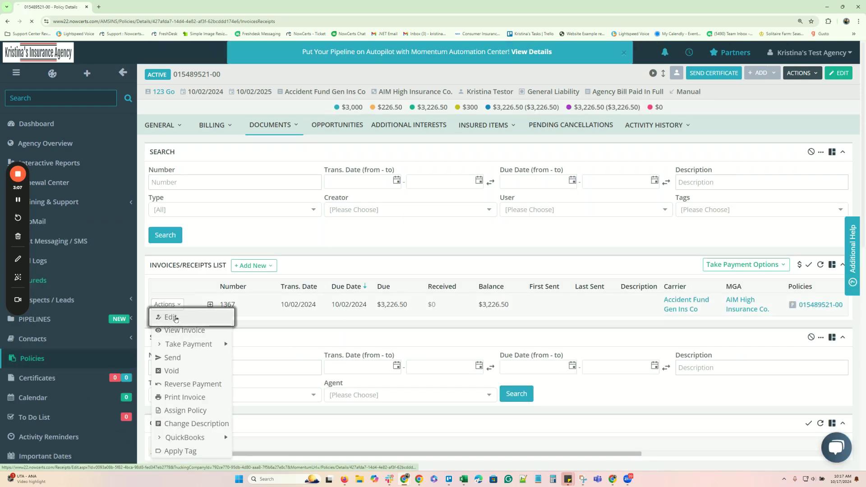
click(174, 318)
scroll(254, 294, down, 5)
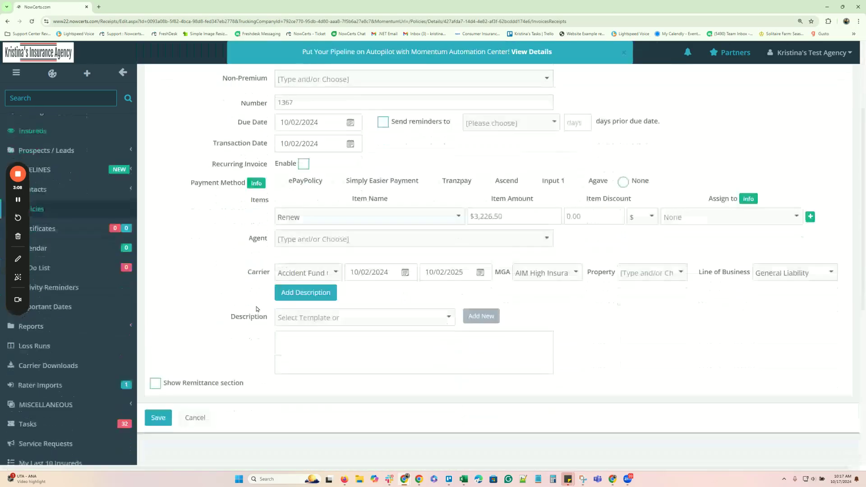
click(175, 318)
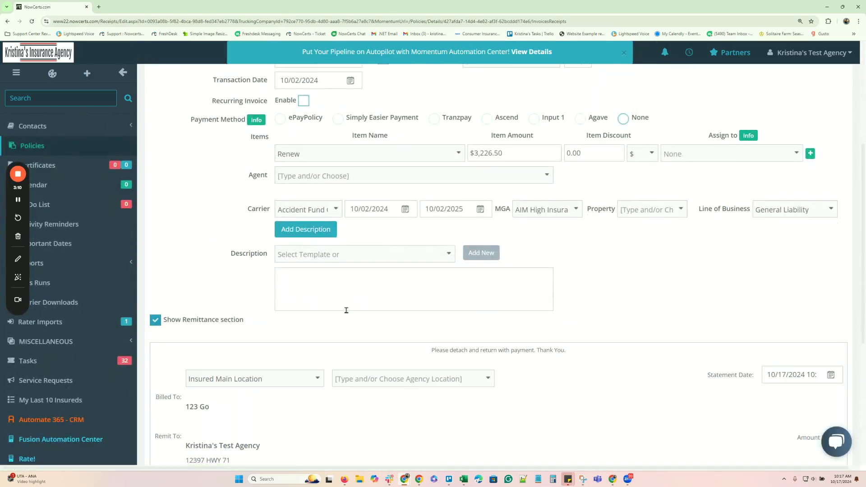
scroll(344, 309, down, 3)
click(317, 257)
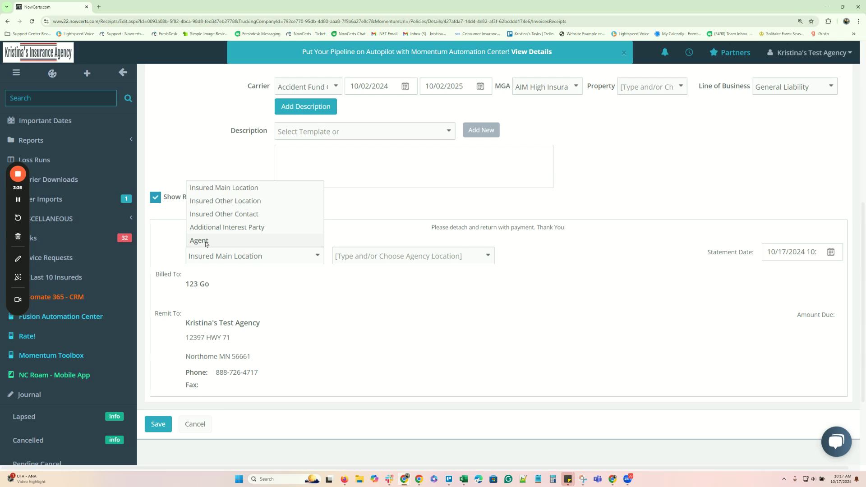
click(158, 426)
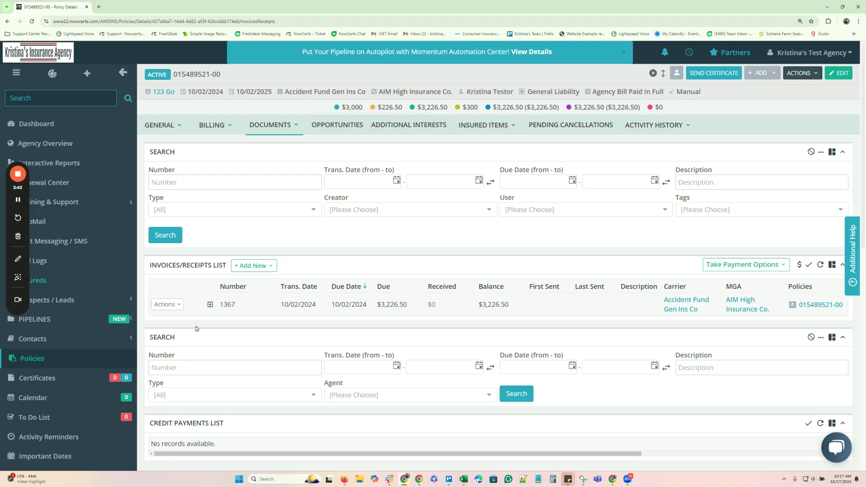
Start a new issued payment for the policy and set it to pay the MGA.
click(296, 130)
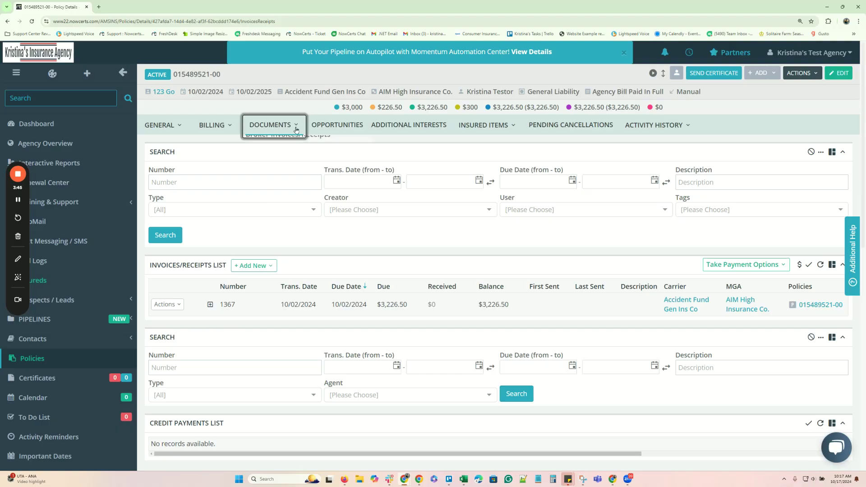
click(281, 230)
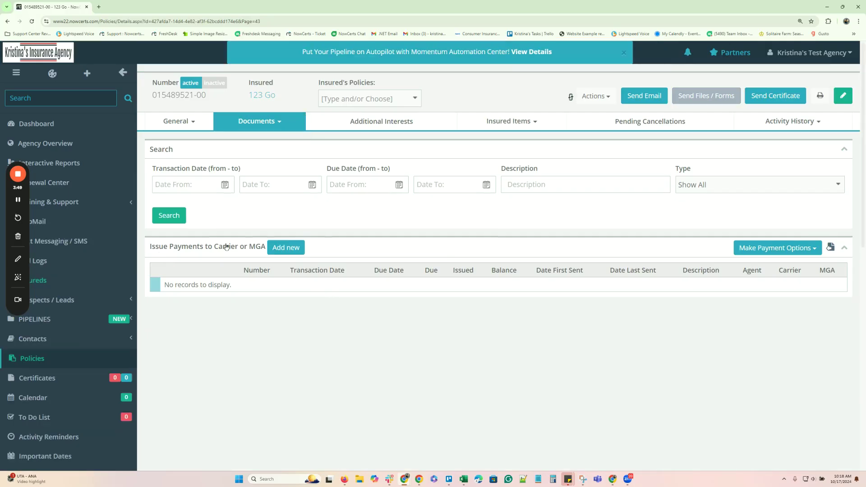
click(287, 247)
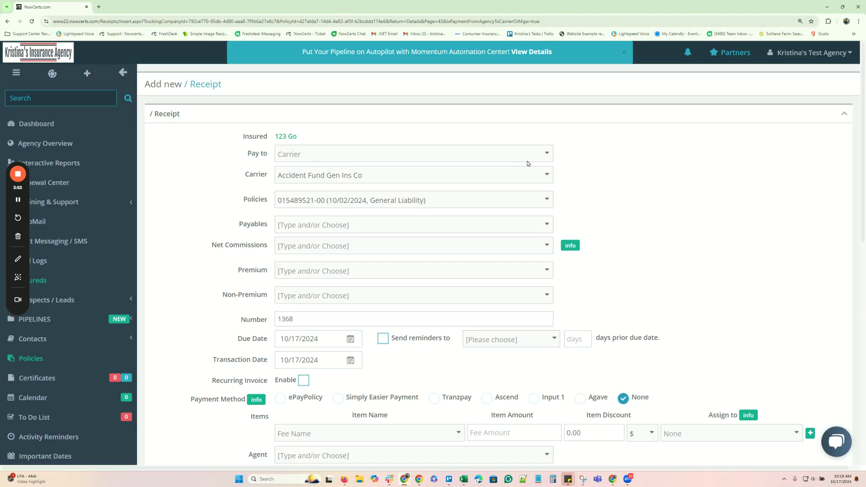
click(547, 155)
click(282, 180)
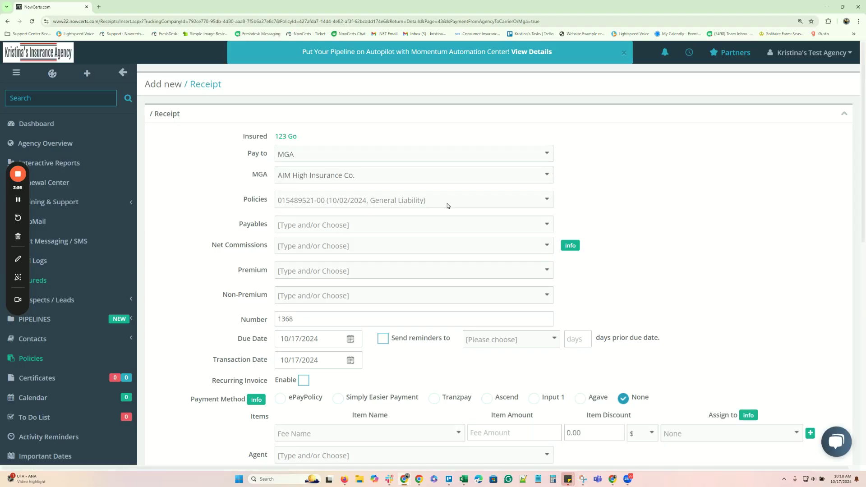
Include the policy's payable and the $300 net commission for endorsement #0 in the MGA payment.
click(435, 224)
click(282, 273)
click(217, 239)
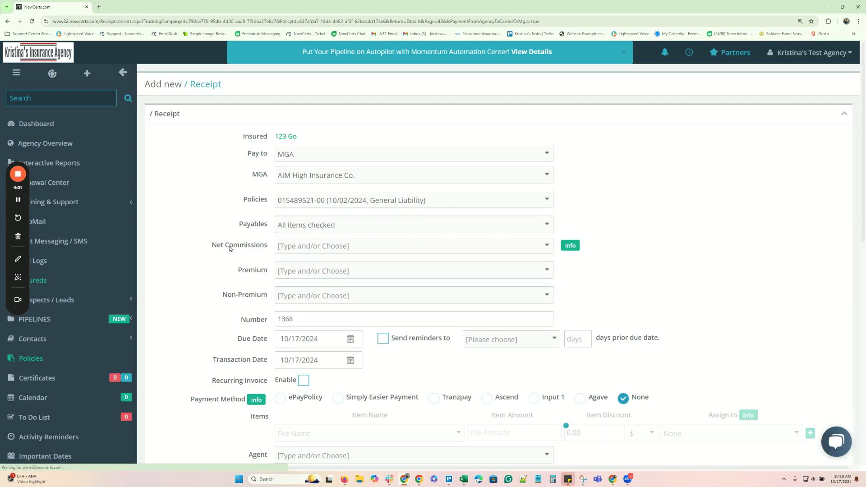
click(318, 246)
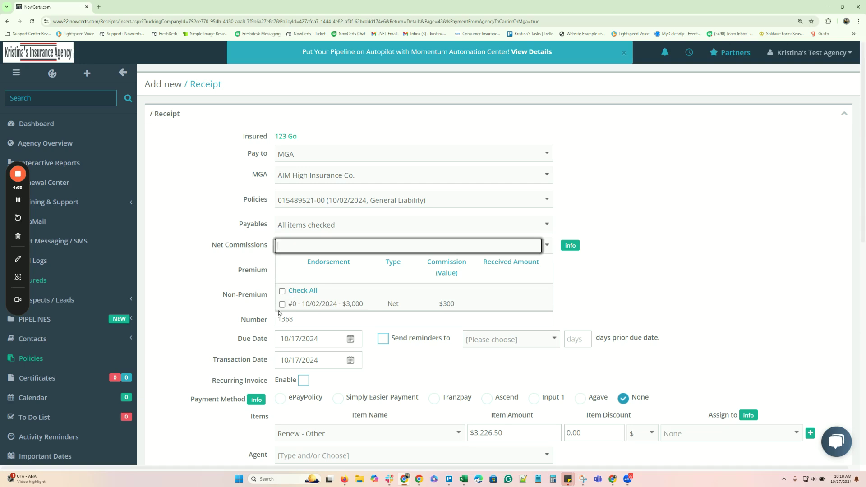
click(282, 304)
click(208, 305)
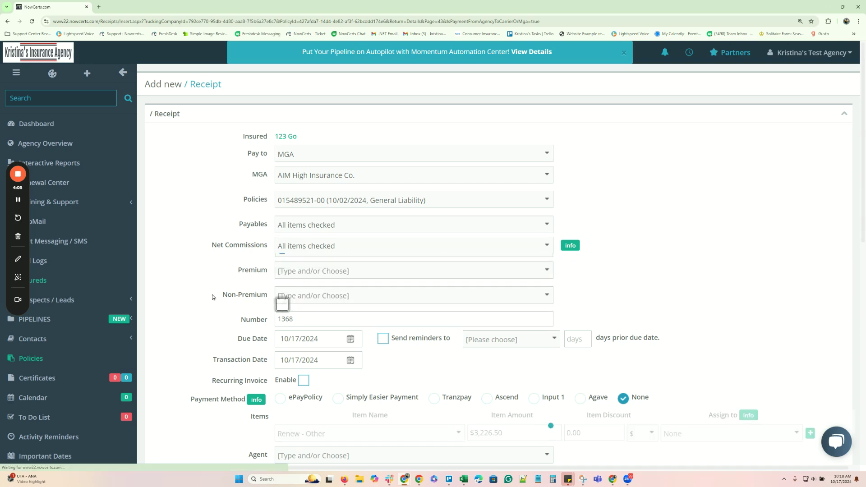
Turn off the remittance section for the MGA payment and add the payment record.
scroll(599, 135, down, 2)
scroll(600, 134, down, 6)
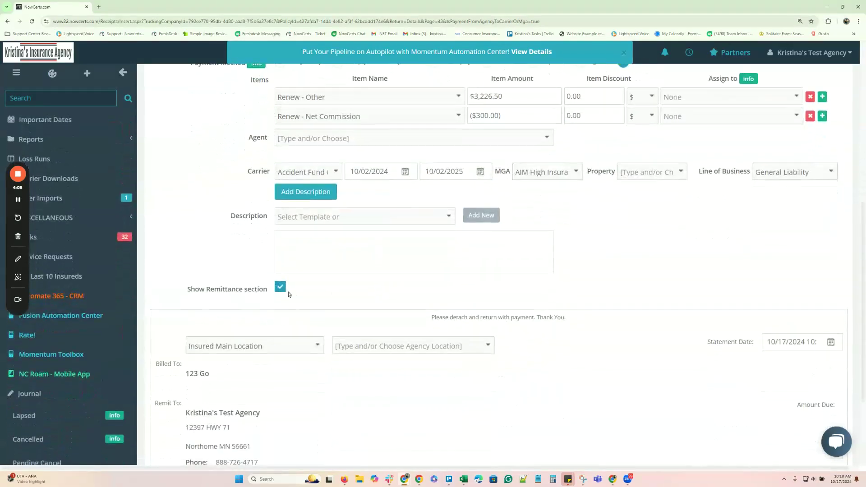
click(280, 287)
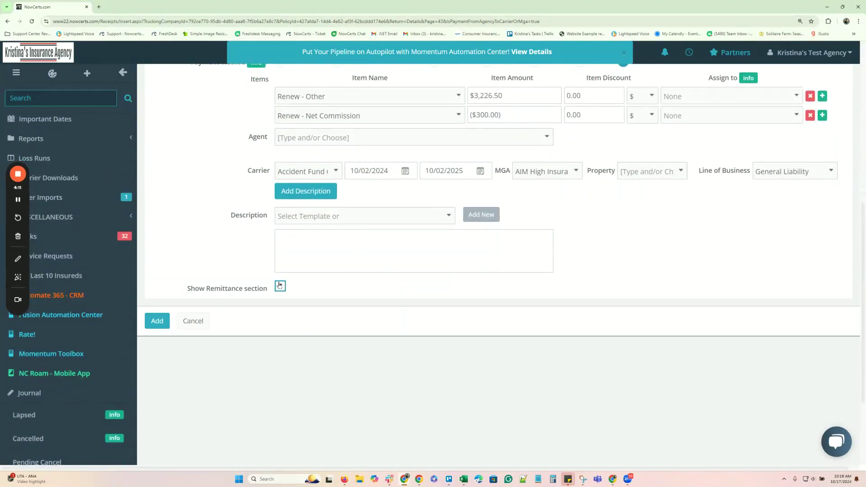
click(158, 322)
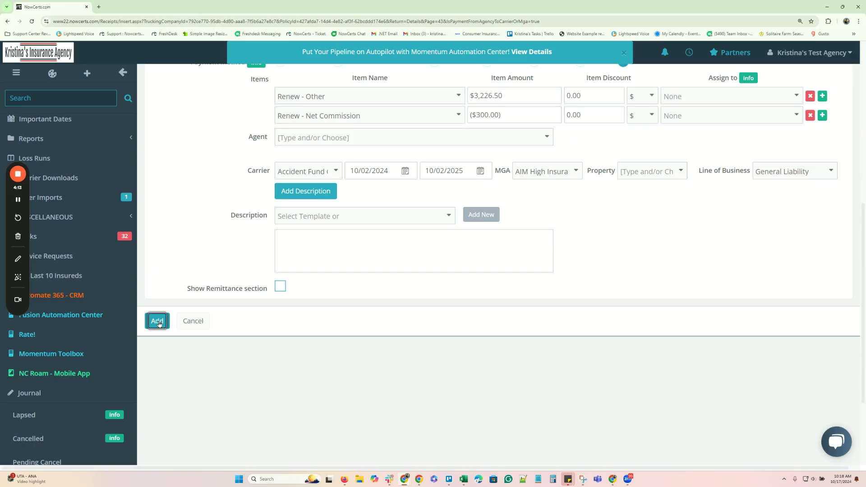